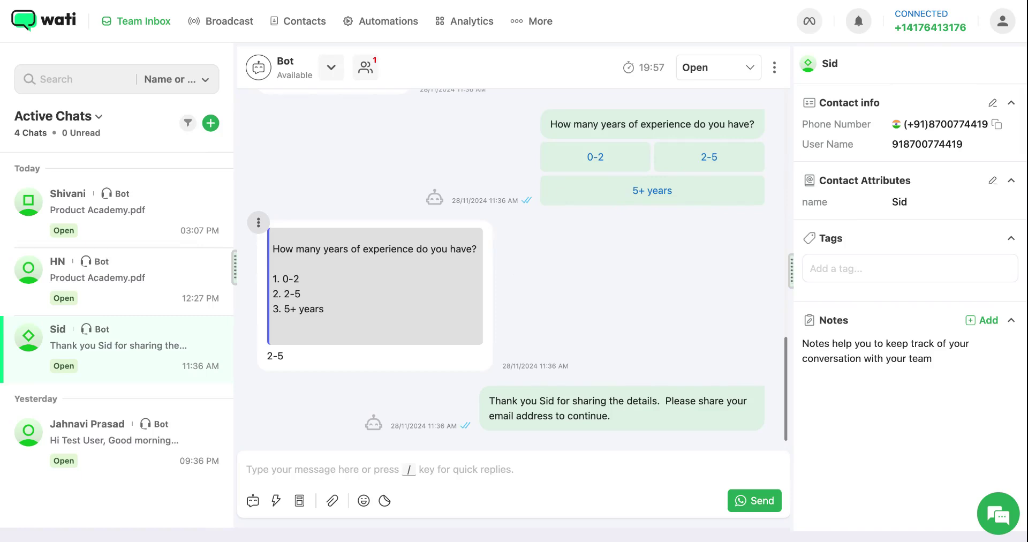
Create a chatbot named 'lead qualification 2024' under Automations > Chatbots
left_click(385, 37)
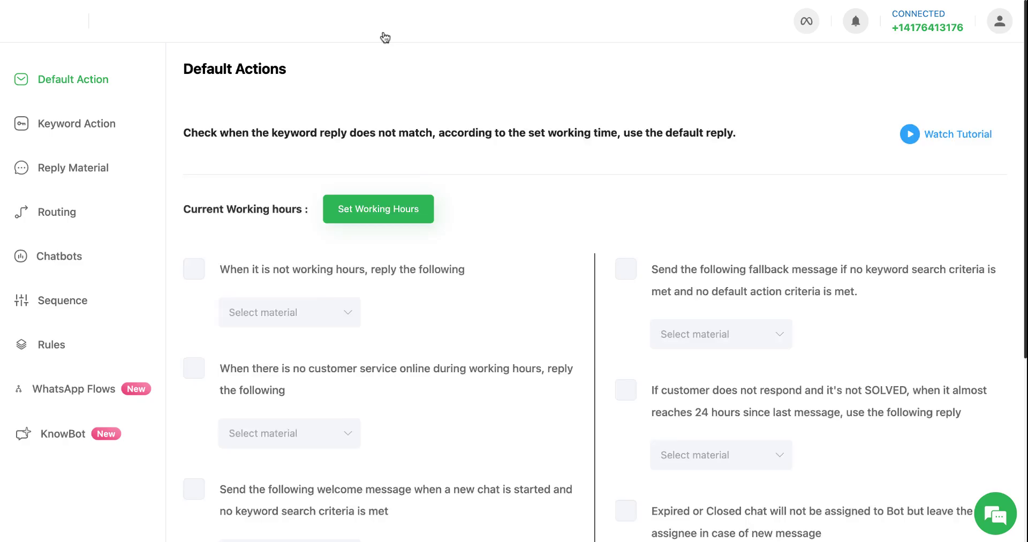
left_click(58, 262)
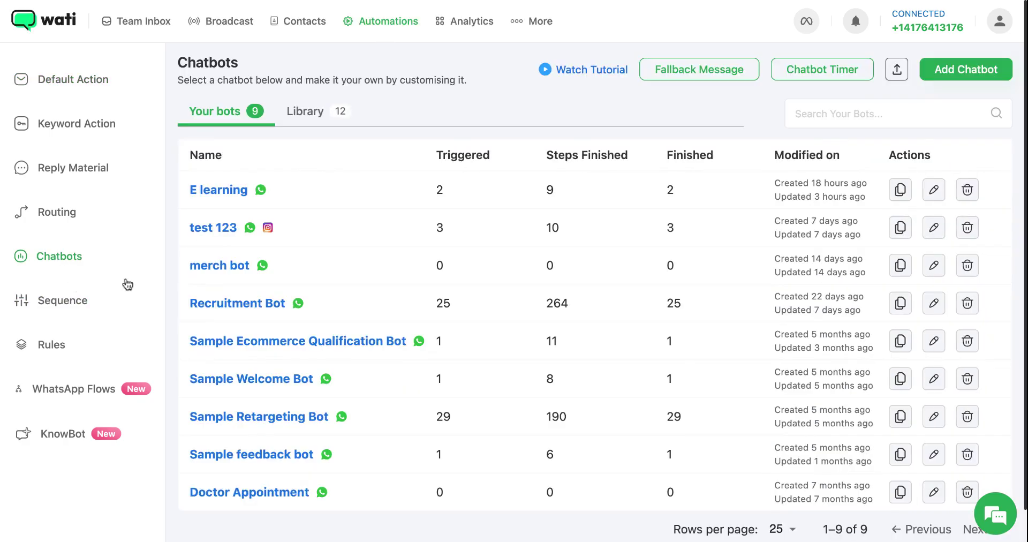
left_click(964, 78)
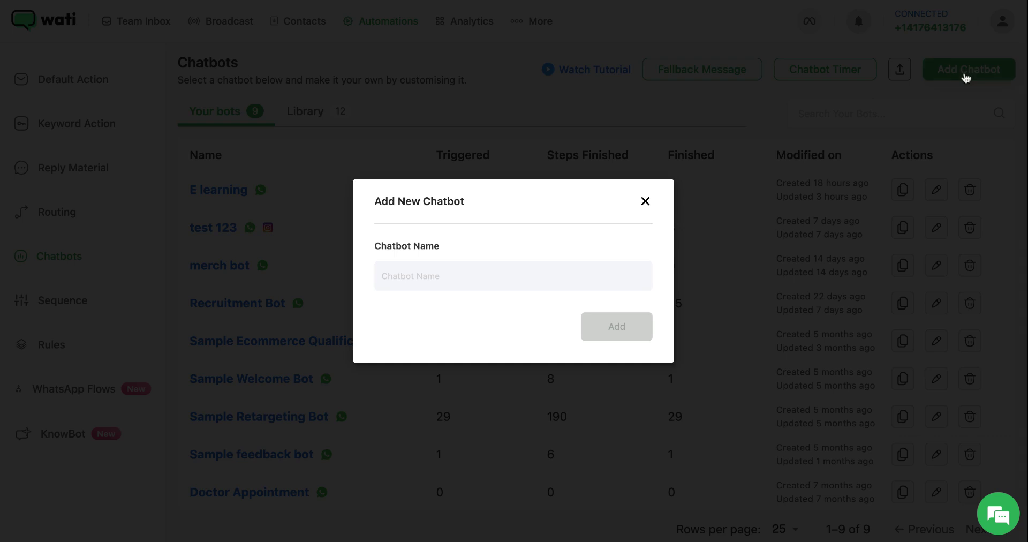
left_click(517, 280)
type("lead qualification 2024")
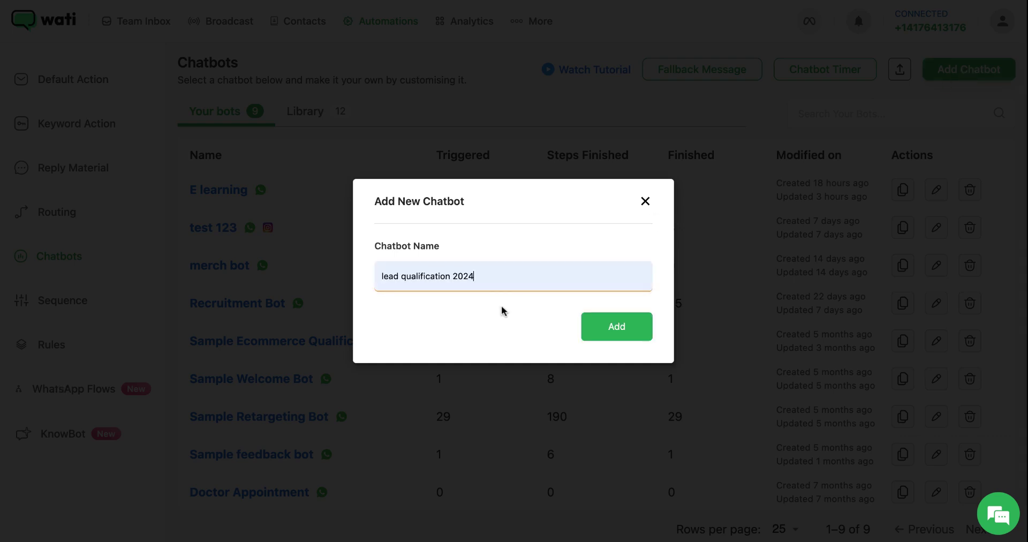
left_click(629, 337)
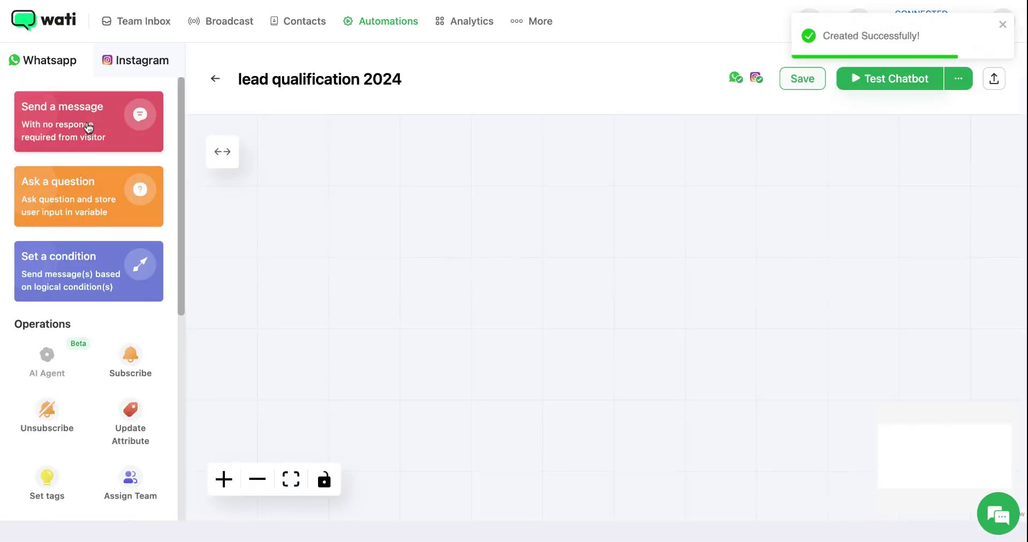
Add a send-message step whose text greets the contact with 'Hi {{name}}'
left_click(88, 128)
left_click_drag(392, 287, 275, 252)
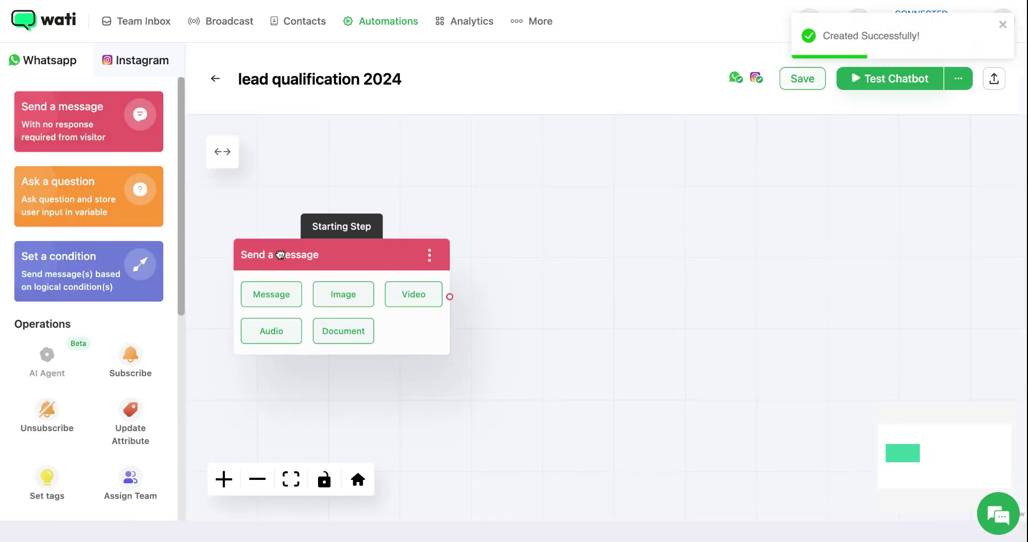
left_click(275, 305)
left_click(306, 301)
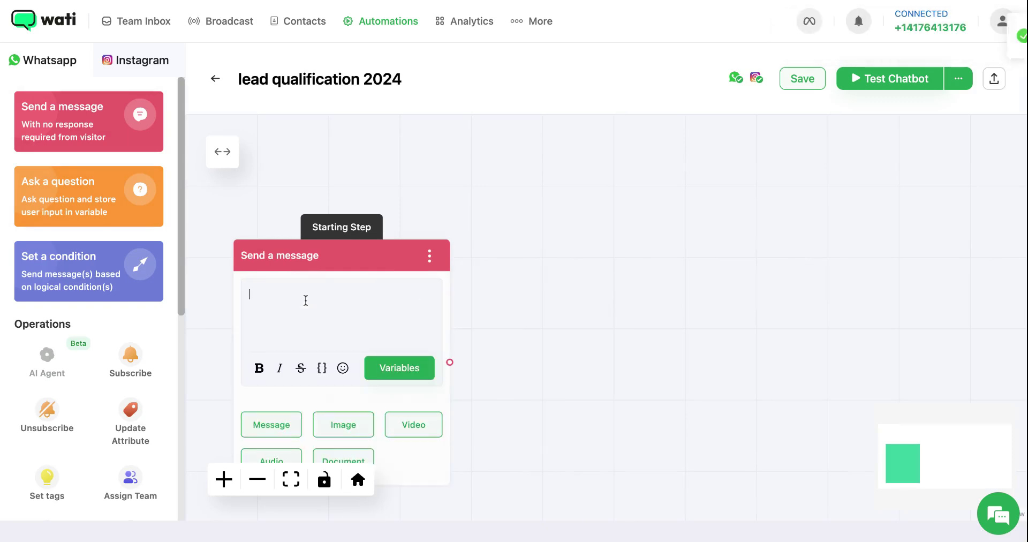
type("Hi")
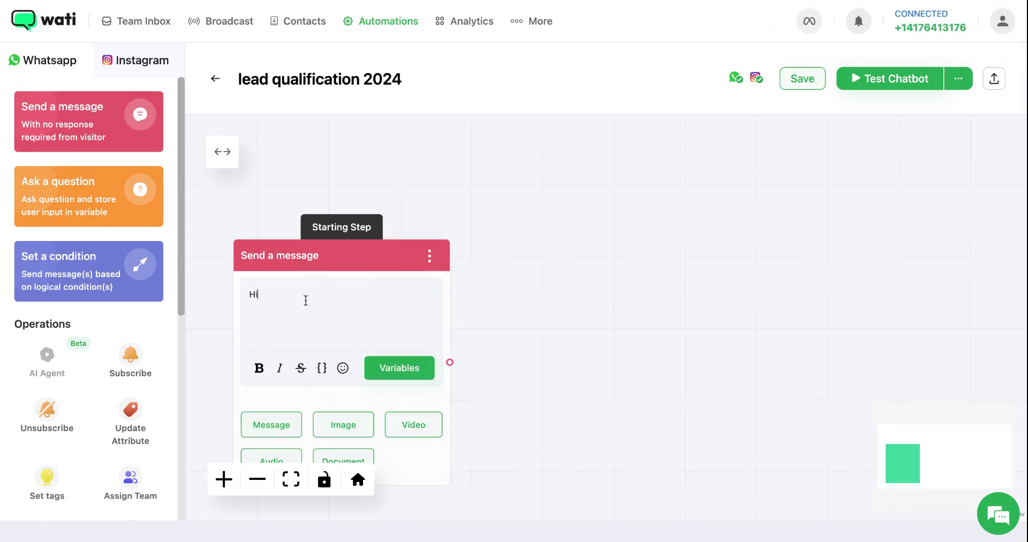
left_click(396, 367)
left_click_drag(339, 255, 354, 129)
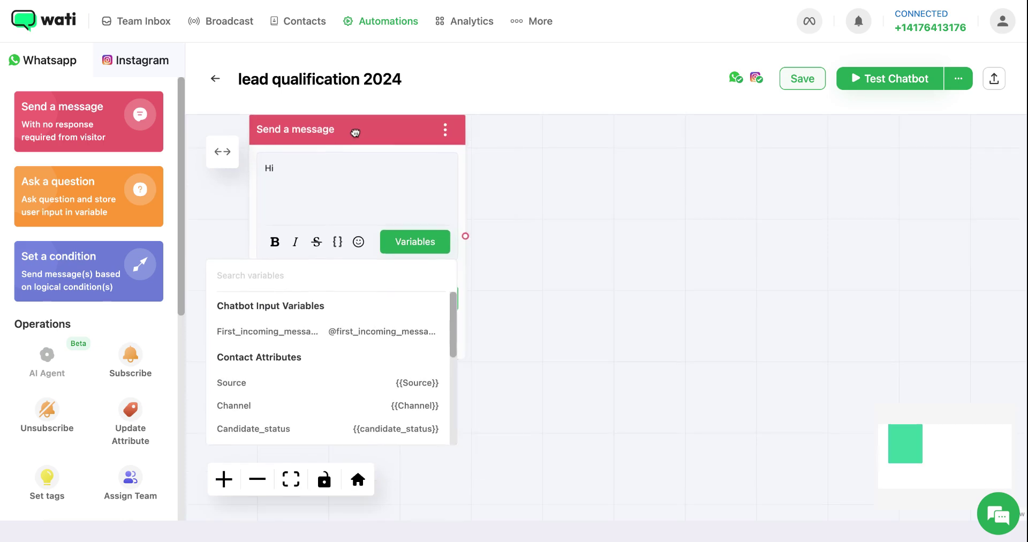
scroll(294, 392, "down", 3)
left_click(271, 435)
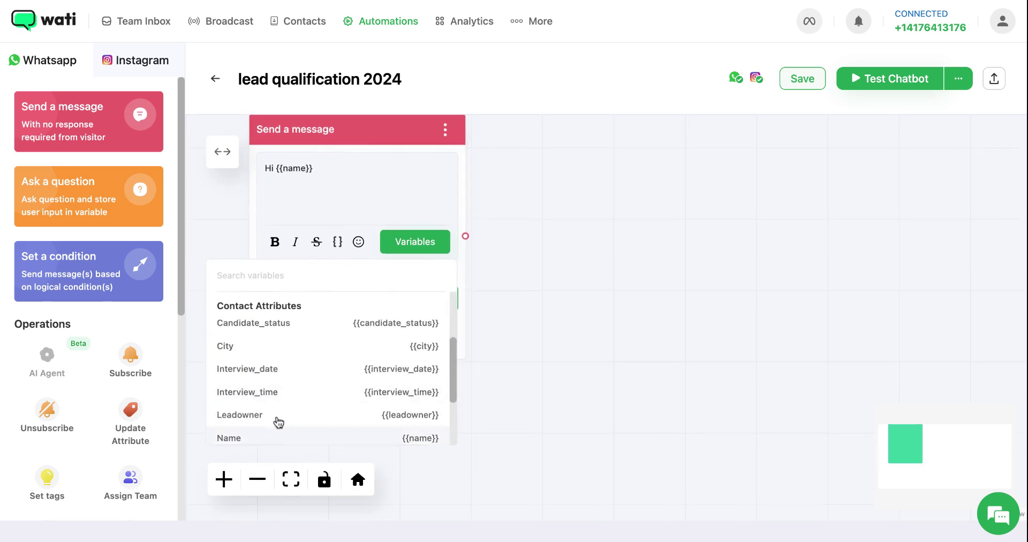
left_click(331, 168)
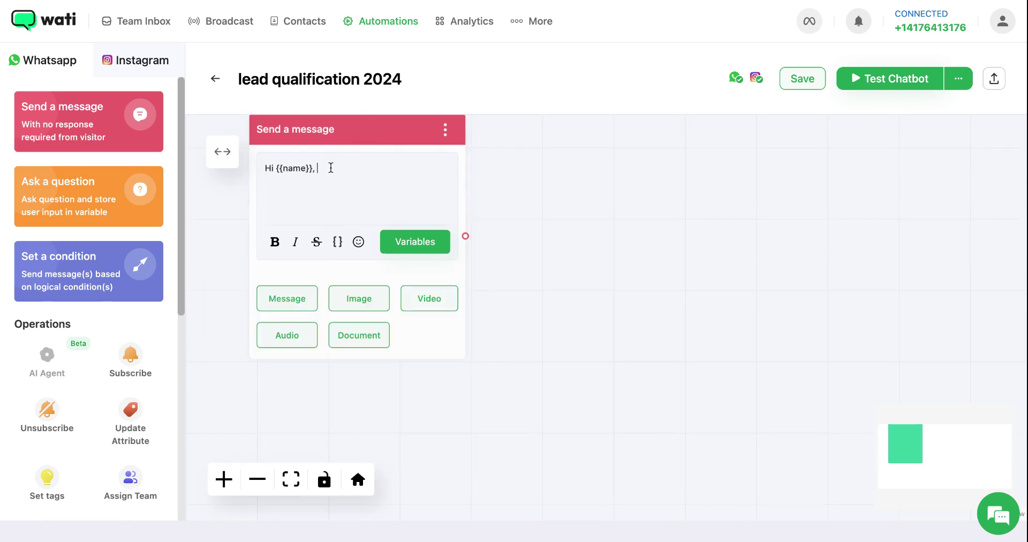
Follow the greeting with the unbolded Product Academy welcome sentence on a new line
type(",")
key("Return")
type("Welcome to Product Academy, please share the following information before we proceed.")
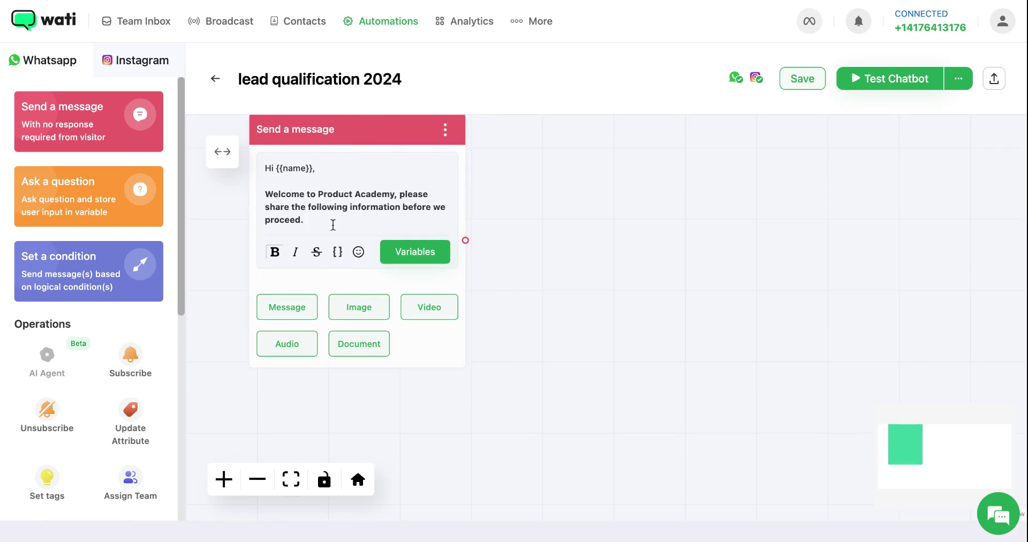
left_click_drag(320, 223, 264, 194)
key("ctrl+b")
left_click_drag(316, 135, 276, 209)
left_click_drag(426, 316, 495, 317)
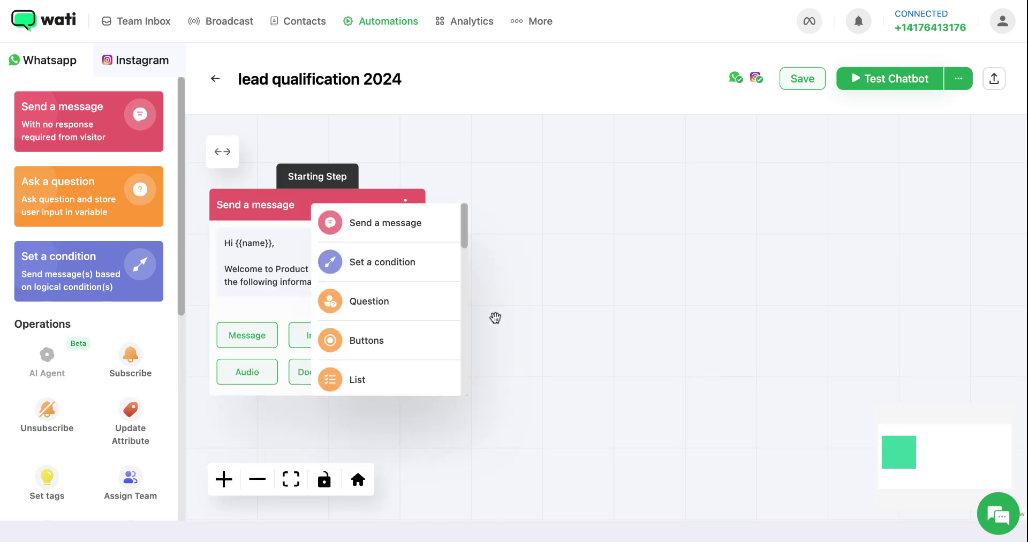
Add a buttons step asking 'What do you currently do?'
left_click(372, 339)
left_click(686, 332)
left_click(621, 199)
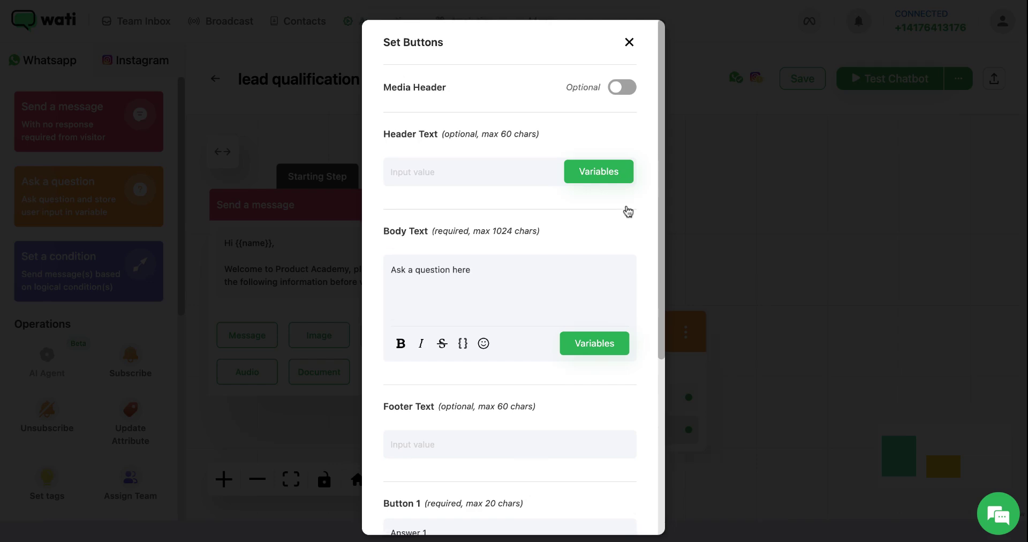
left_click_drag(487, 273, 255, 278)
type("What do you currently do?")
Give it Product Manager, Software Engineer and Fresher answers, saved to variable Currentjob
scroll(463, 332, "down", 4)
scroll(463, 333, "down", 2)
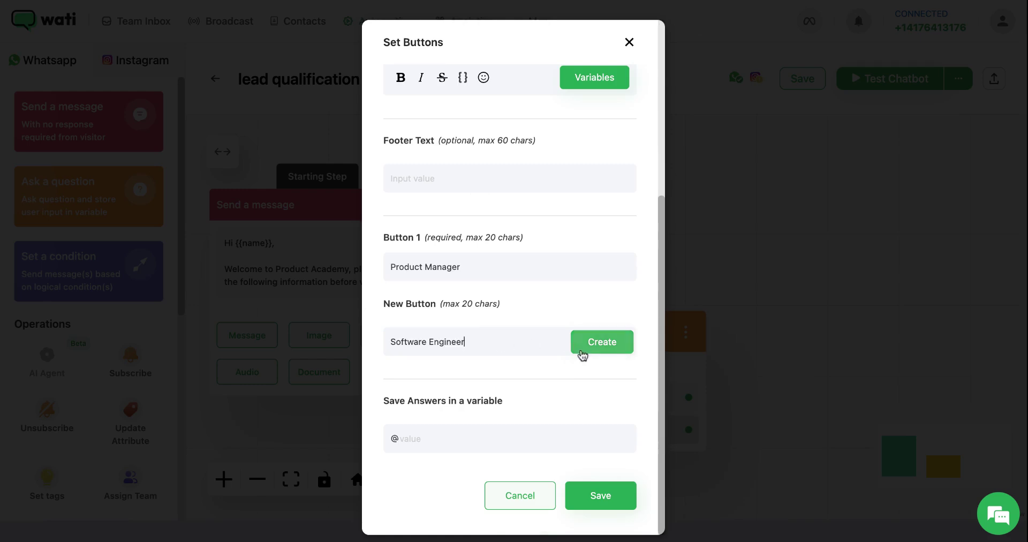
left_click(585, 353)
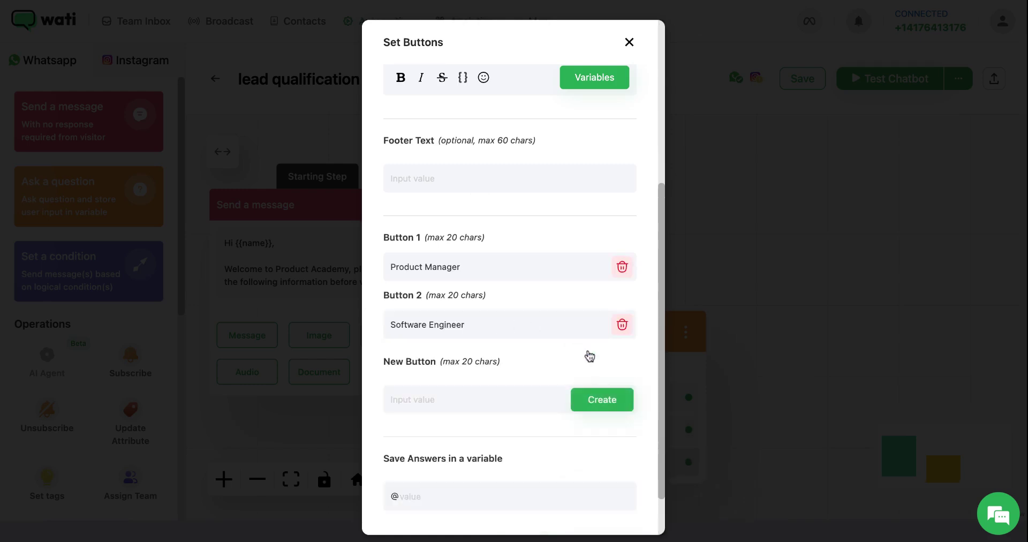
scroll(589, 354, "down", 2)
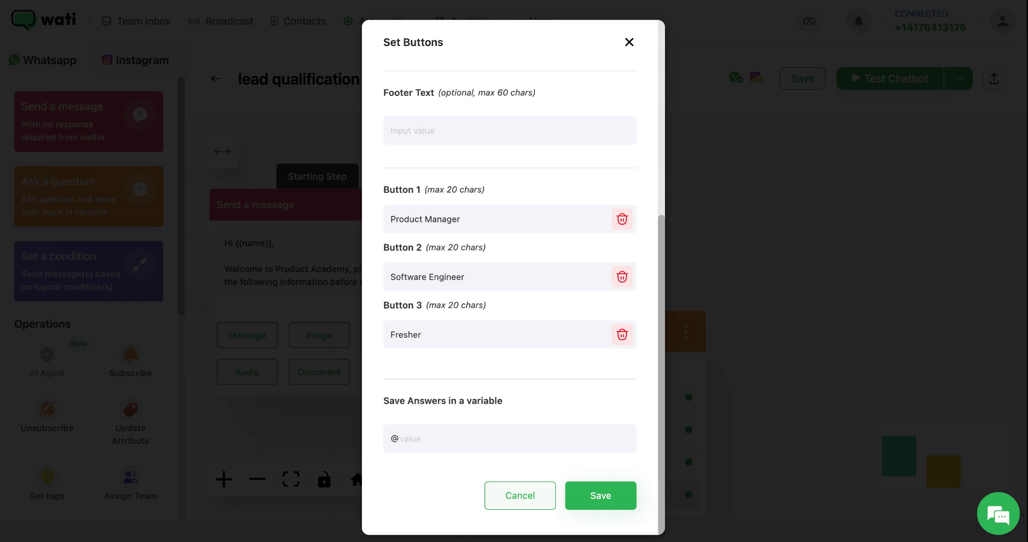
type("Currentjob")
left_click(572, 495)
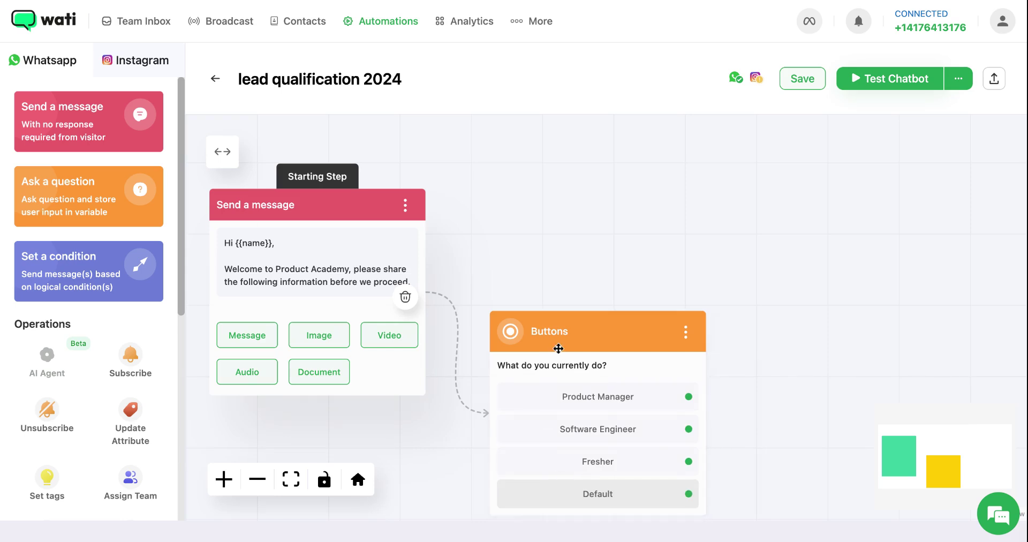
Connect a buttons step from Product Manager asking 'How many years of experience do you have?'
left_click_drag(558, 349, 558, 276)
left_click_drag(688, 323, 799, 322)
left_click(701, 353)
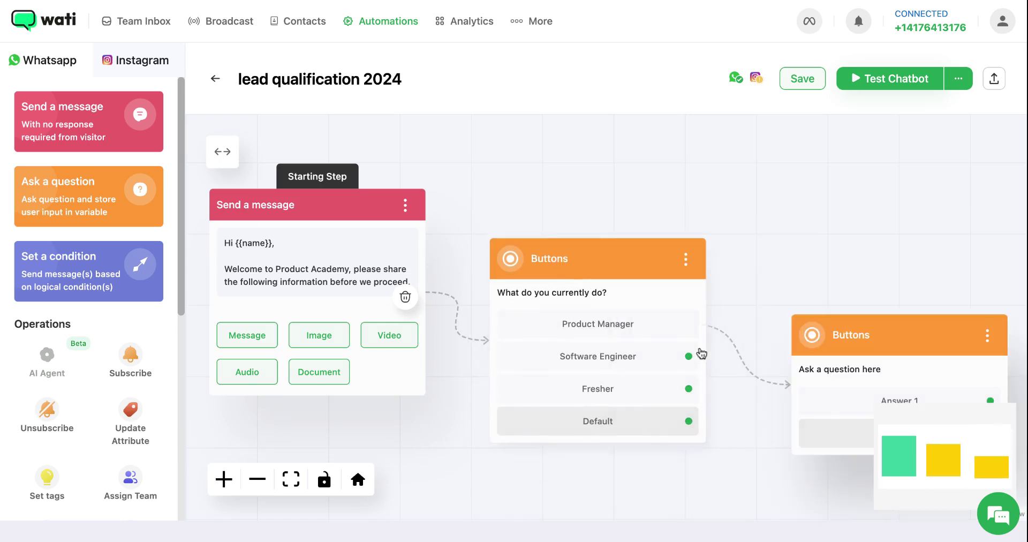
left_click(987, 336)
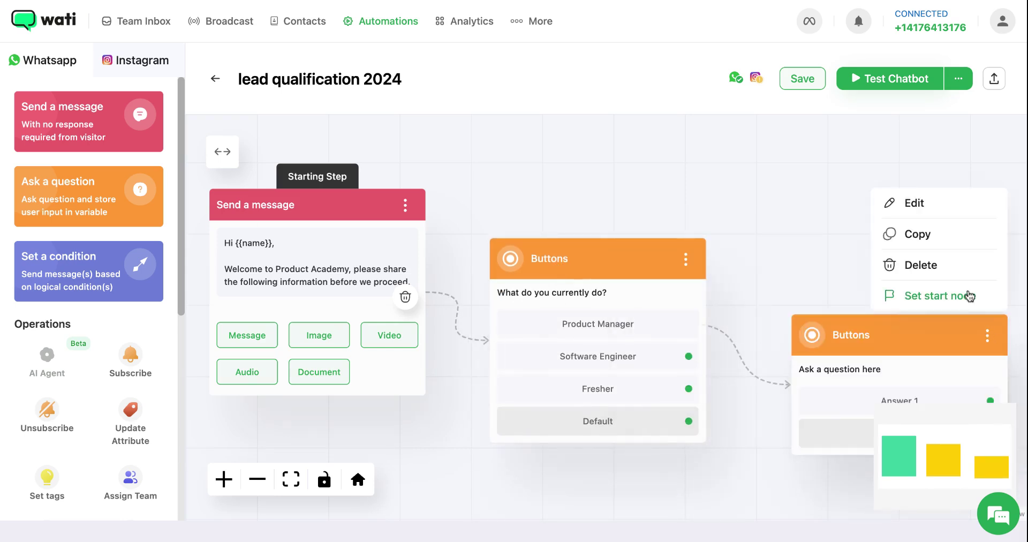
left_click(924, 205)
left_click(512, 268)
key("ctrl+a")
type("How many years of experience do you have?")
scroll(455, 274, "down", 3)
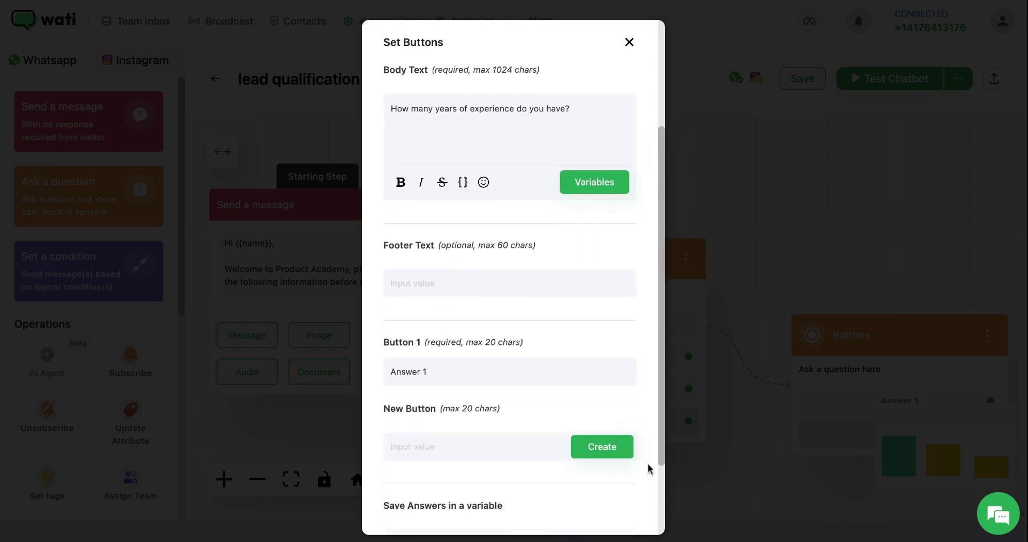
key("Escape")
left_click(778, 294)
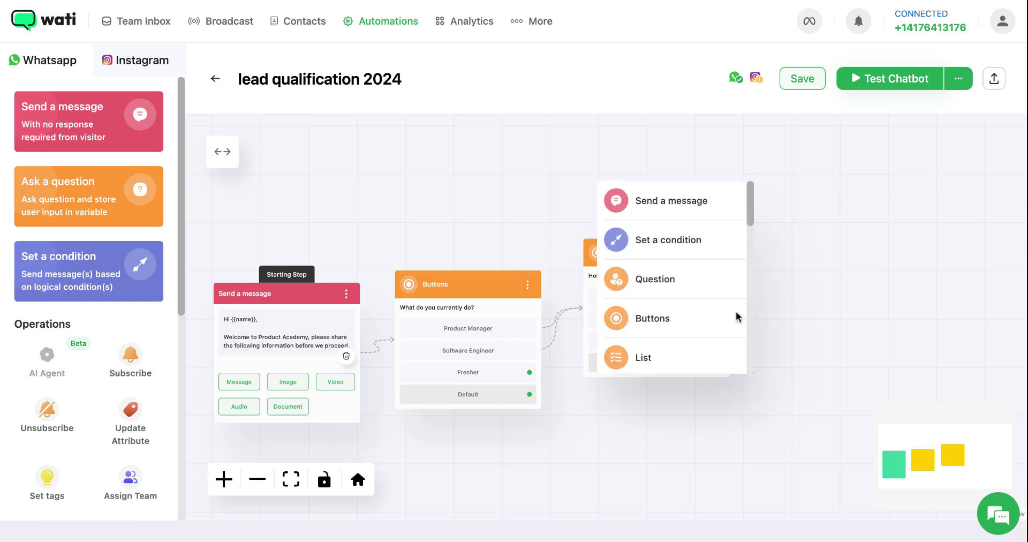
left_click(657, 290)
left_click(911, 305)
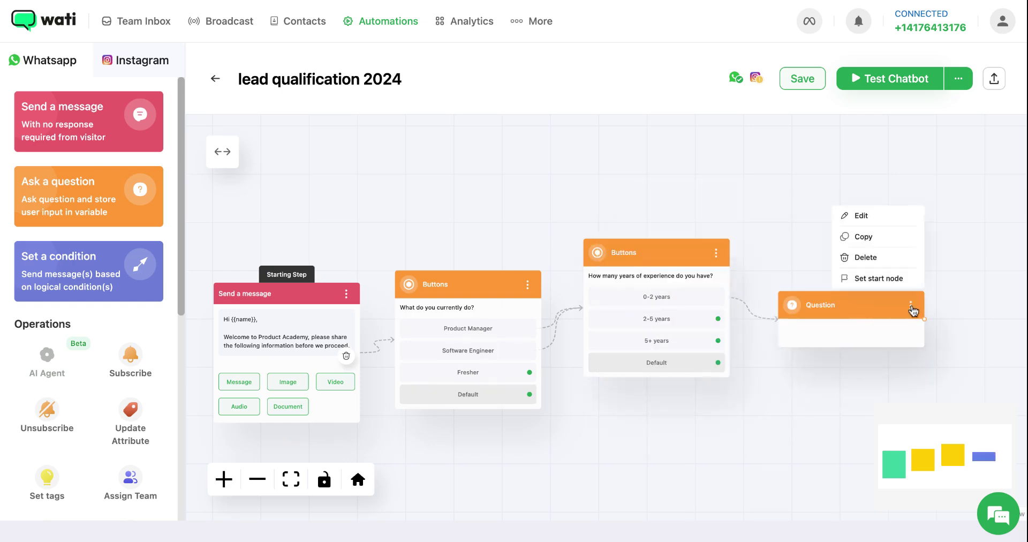
left_click(862, 217)
left_click(439, 140)
type("Thank you {{name}} for sharing the details.  Please share your email address to continue.")
scroll(453, 375, "down", 1)
left_click(453, 395)
type("ema")
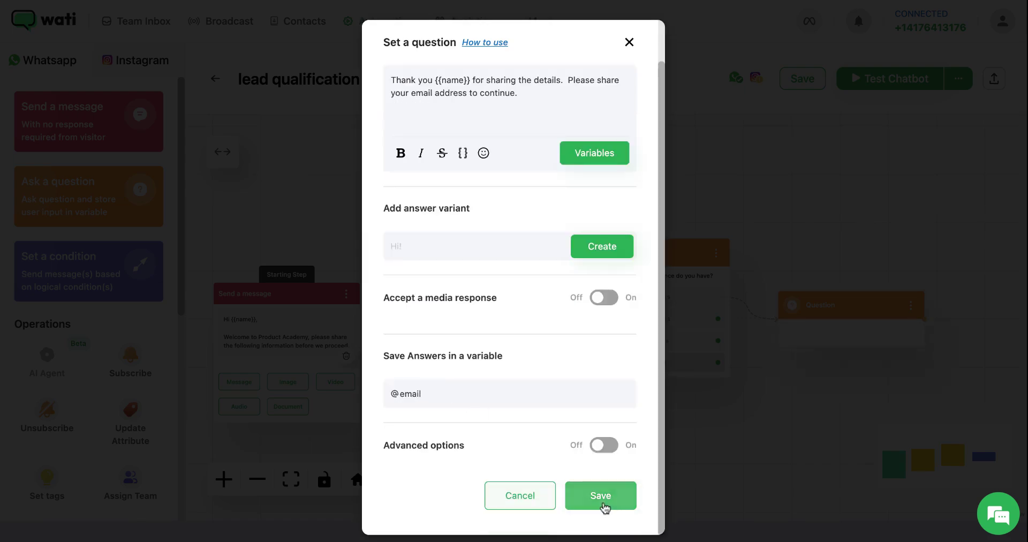
left_click(606, 507)
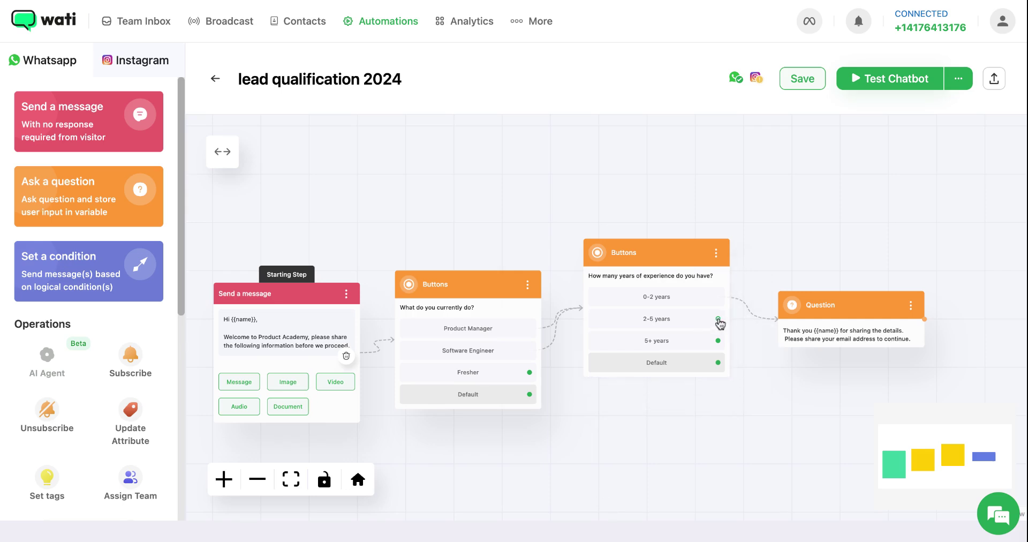
left_click(719, 363)
Link the 5+ years and Fresher answers to the email question, then add a Google Spreadsheet step
left_click(756, 167)
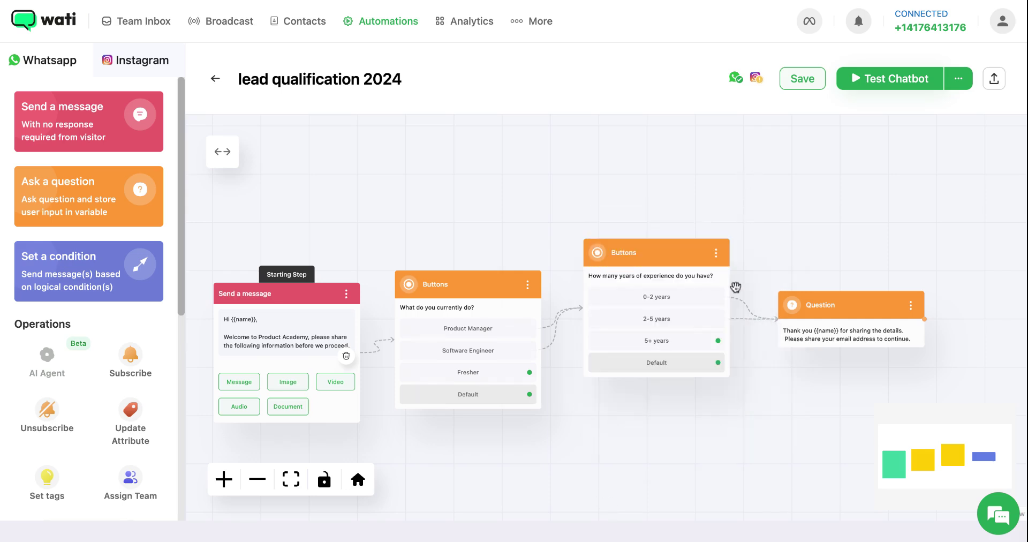
left_click_drag(718, 340, 778, 319)
left_click_drag(529, 372, 830, 298)
scroll(746, 310, "down", 9)
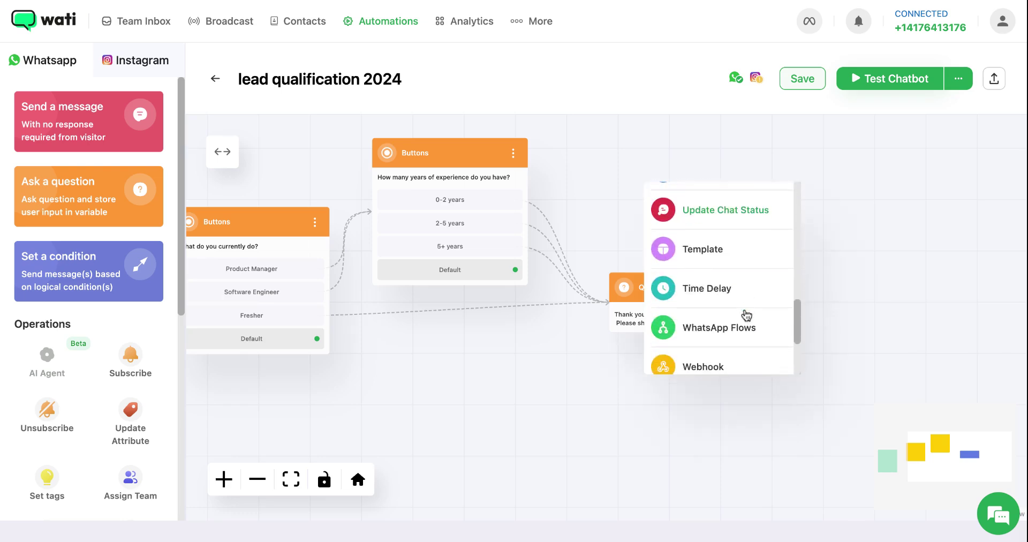
scroll(745, 313, "down", 2)
left_click(742, 309)
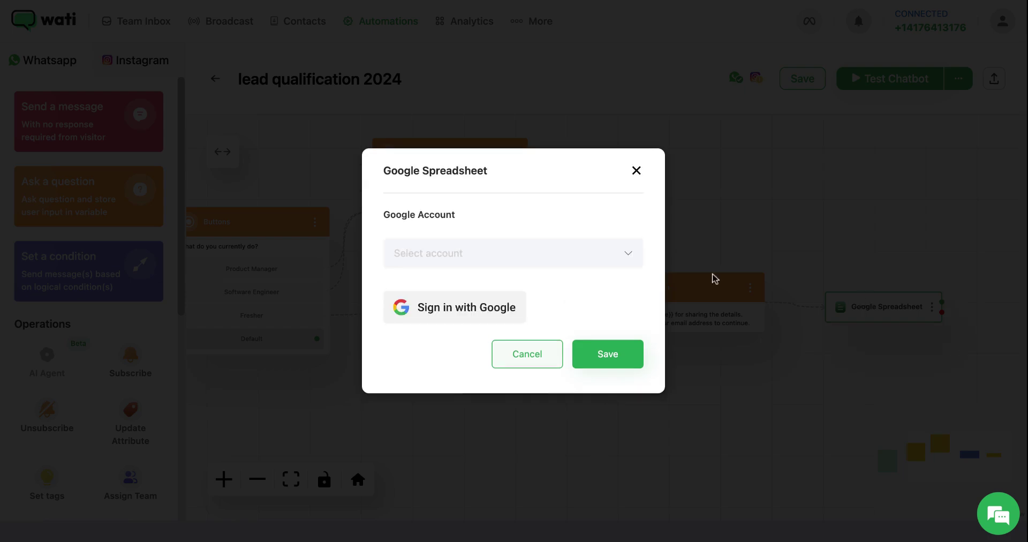
Point the spreadsheet step at the Google account, spreadsheet 'lead qualification 2024', Sheet1
left_click(547, 249)
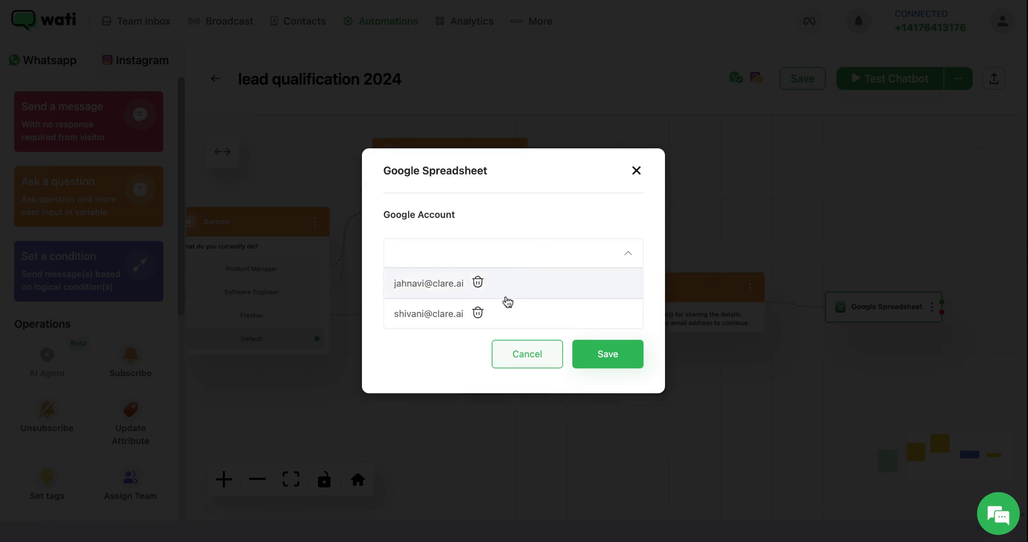
left_click(500, 312)
left_click(513, 354)
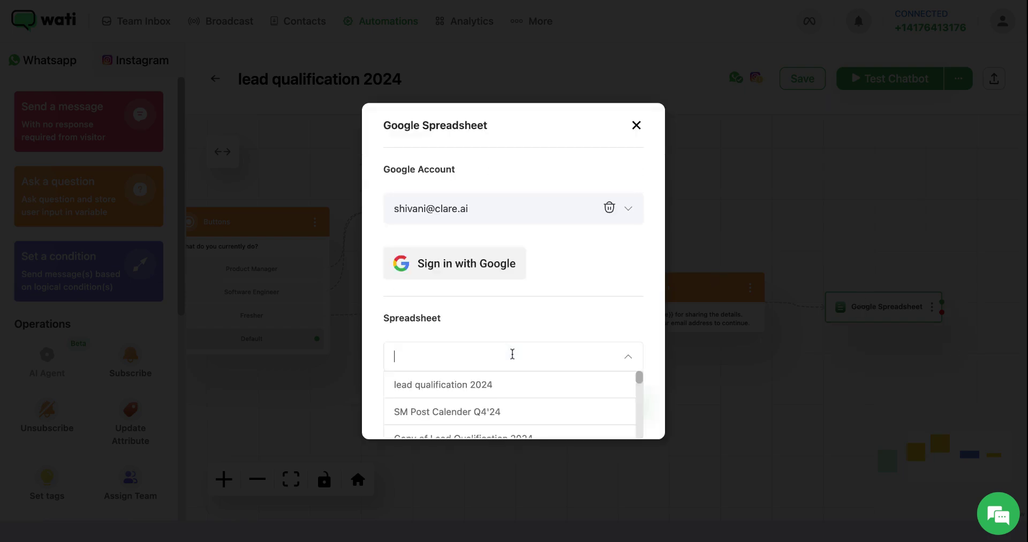
left_click(506, 384)
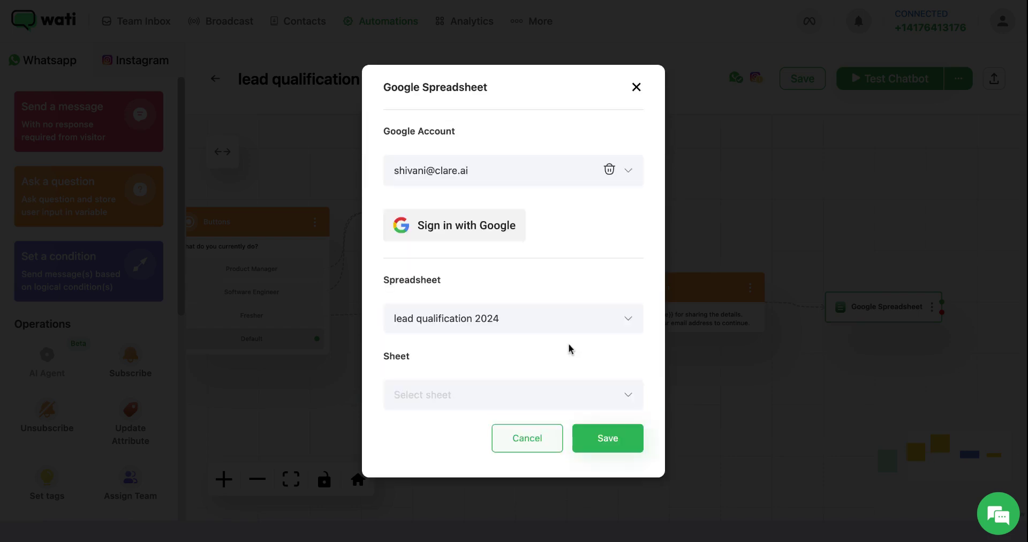
left_click(560, 388)
left_click(526, 421)
Map the Name, Current job, Experience and Email columns and save the step
scroll(514, 402, "down", 3)
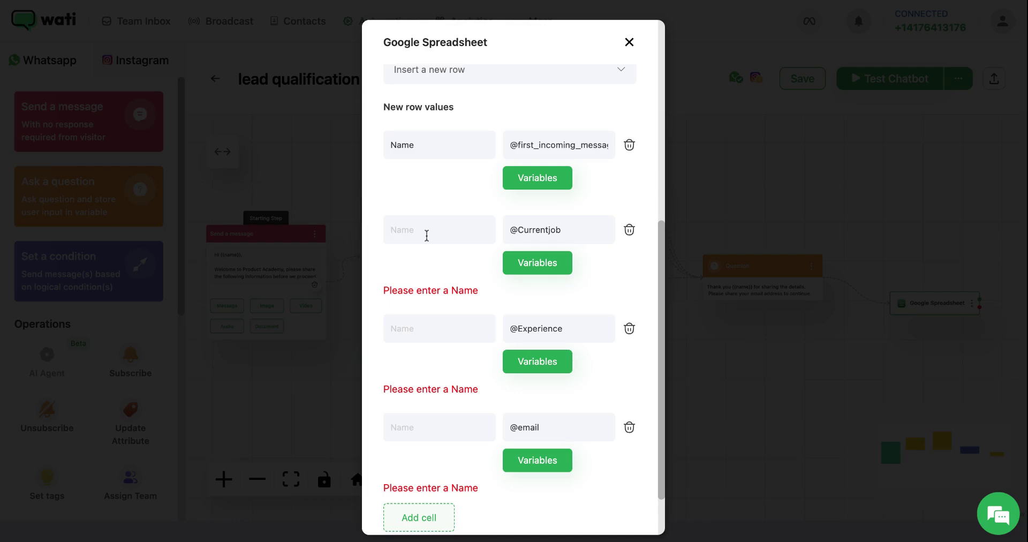
type("Current job")
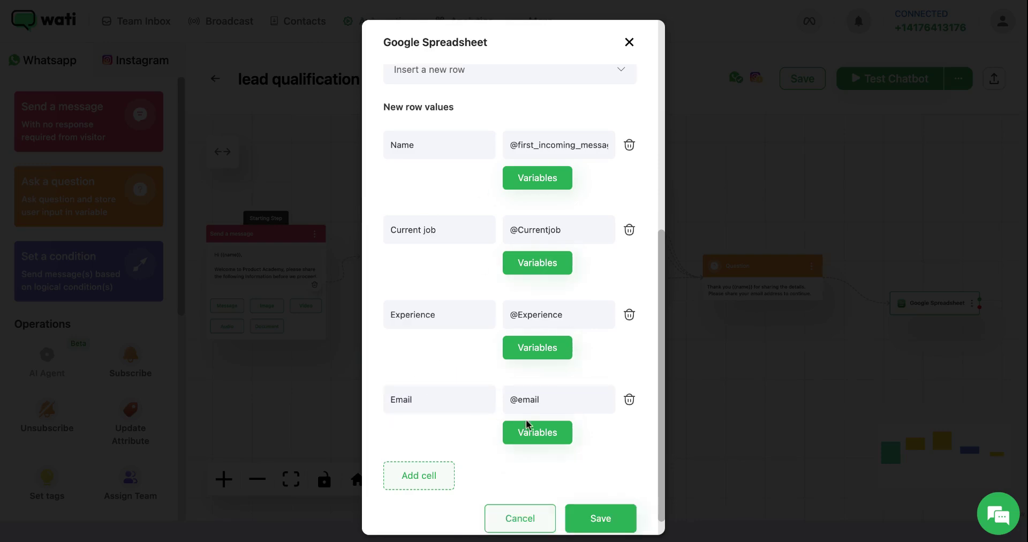
scroll(535, 429, "down", 1)
left_click(594, 498)
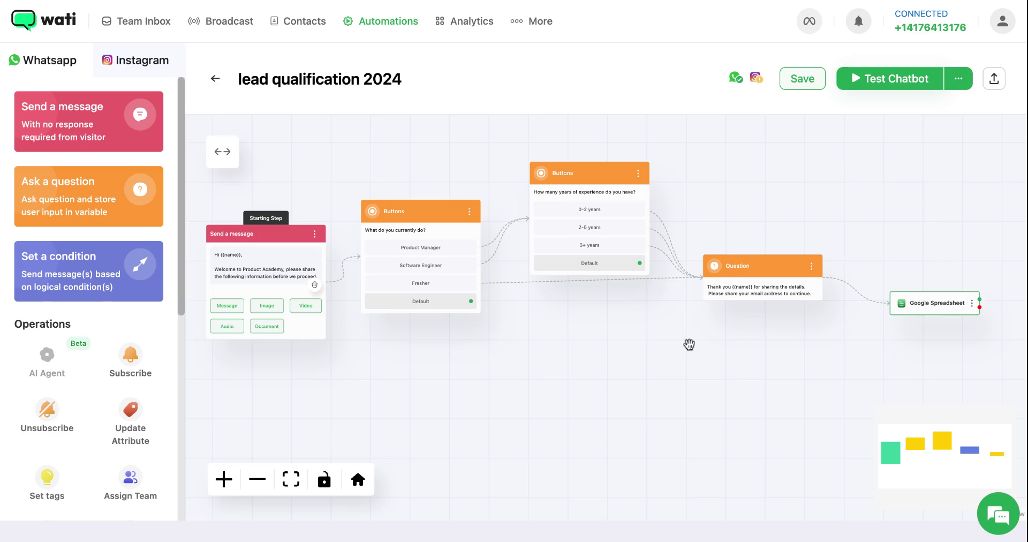
Add a message step after the spreadsheet step containing the brochure thank-you text
left_click_drag(909, 301, 910, 258)
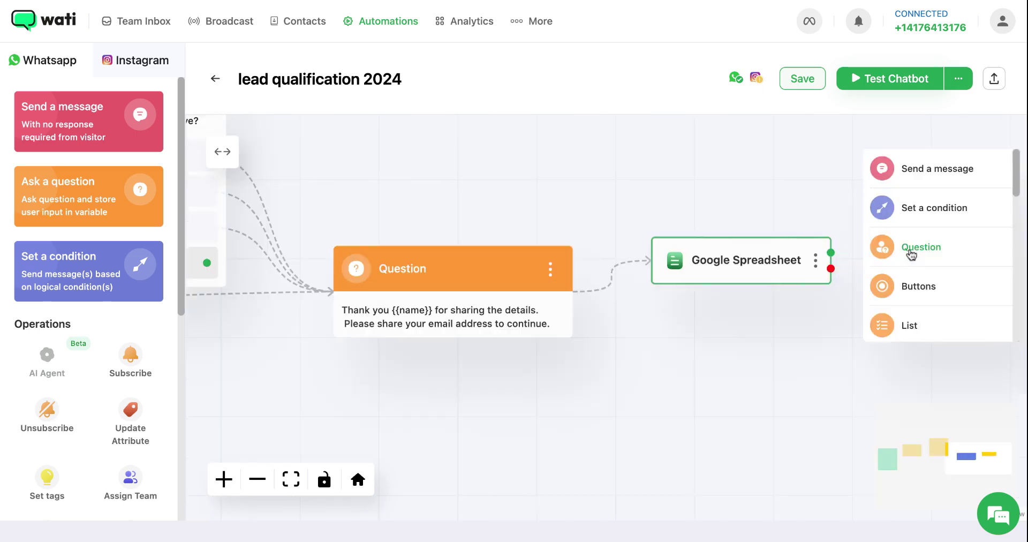
left_click(927, 174)
scroll(926, 263, "down", 3)
left_click_drag(926, 264, 895, 286)
left_click(916, 327)
type("Thank you for sharing all the details. Please find the brochure attached with this message. Feel free to reach out to us.")
left_click(953, 390)
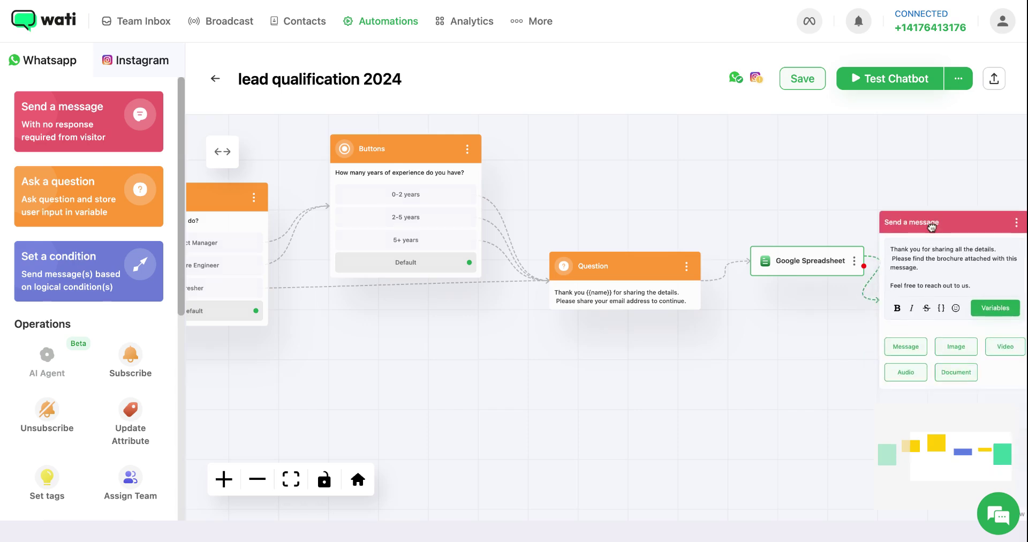
Attach the Product Academy.pdf document to the message and tidy the step positions
left_click(957, 381)
scroll(717, 248, "down", 3)
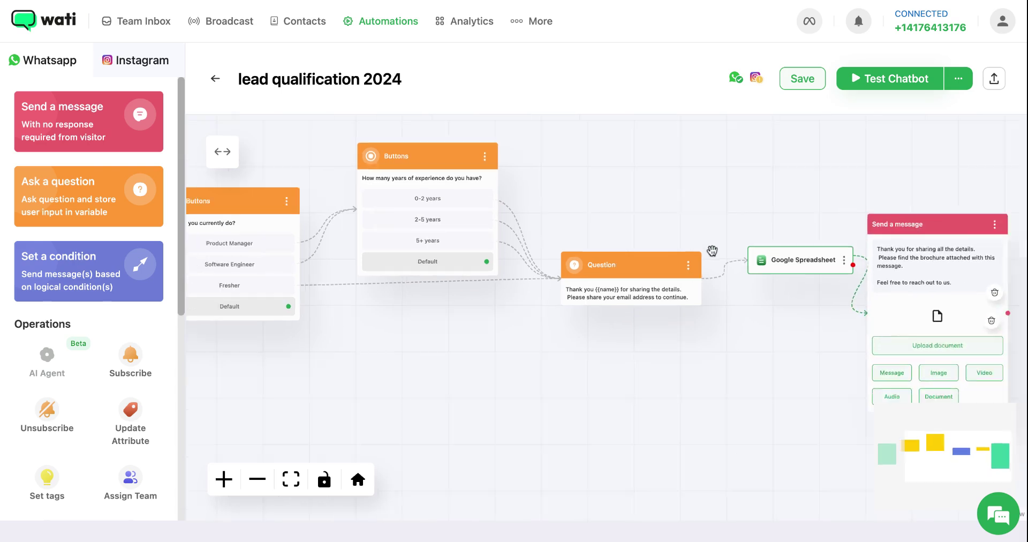
left_click_drag(782, 258, 763, 235)
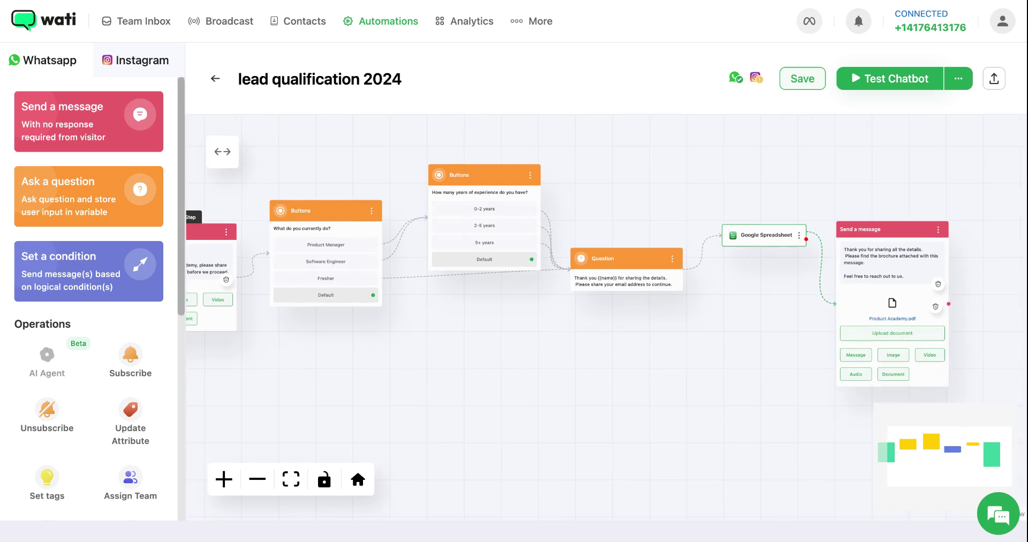
left_click_drag(884, 229, 916, 219)
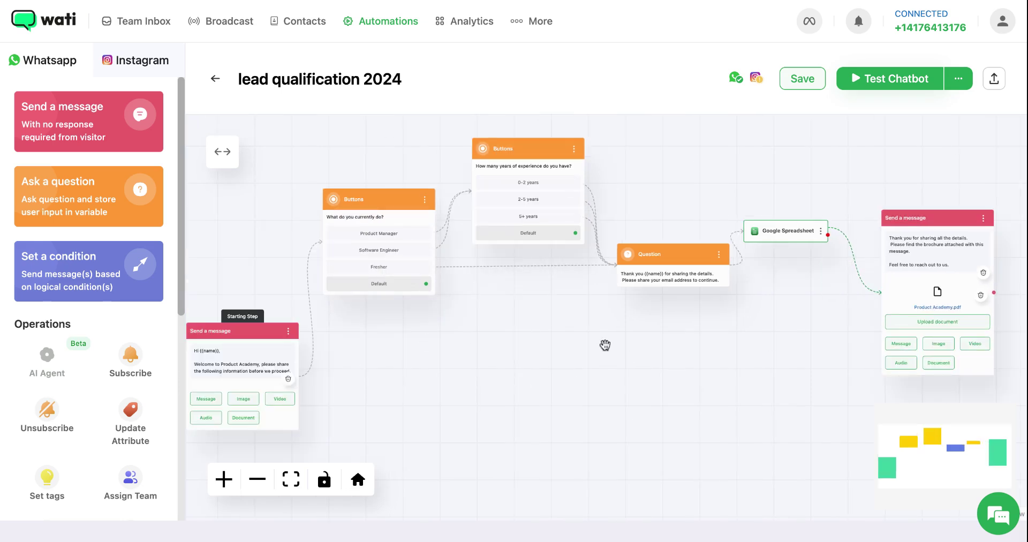
Save the flow and bring up the chatbot settings with the test QR code
left_click(801, 80)
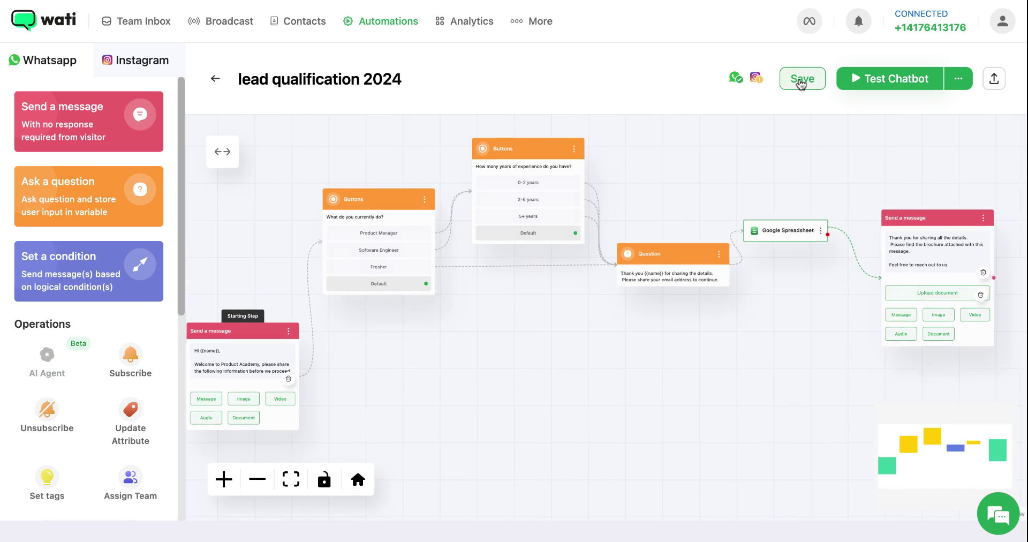
left_click(961, 80)
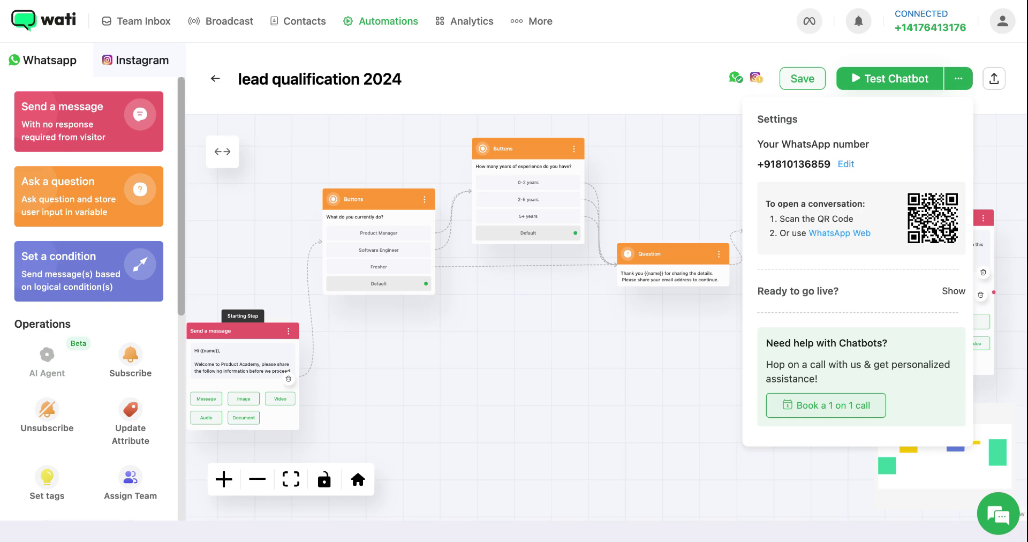
View the latest test chat in Team Inbox, where Product Academy.pdf was sent
left_click(151, 24)
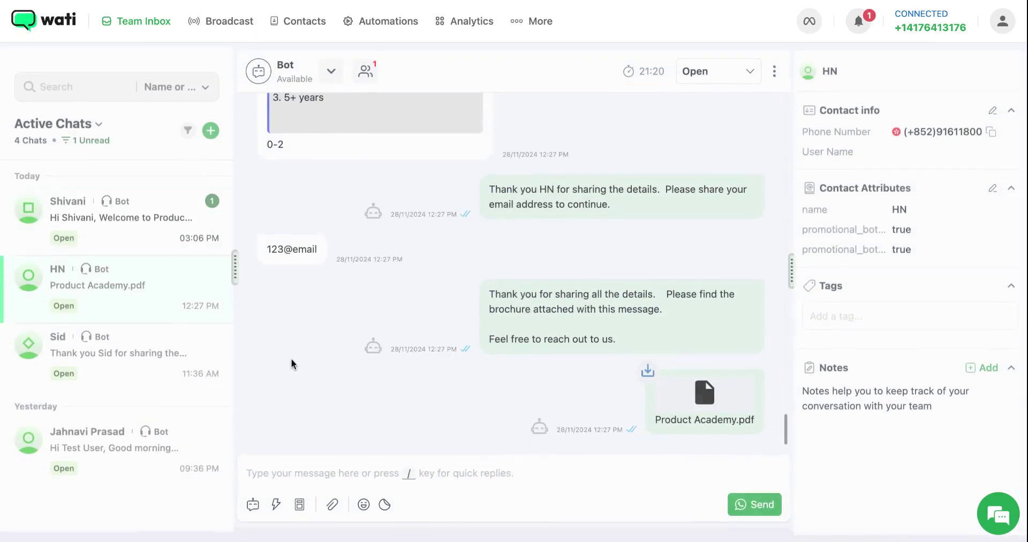
left_click(130, 227)
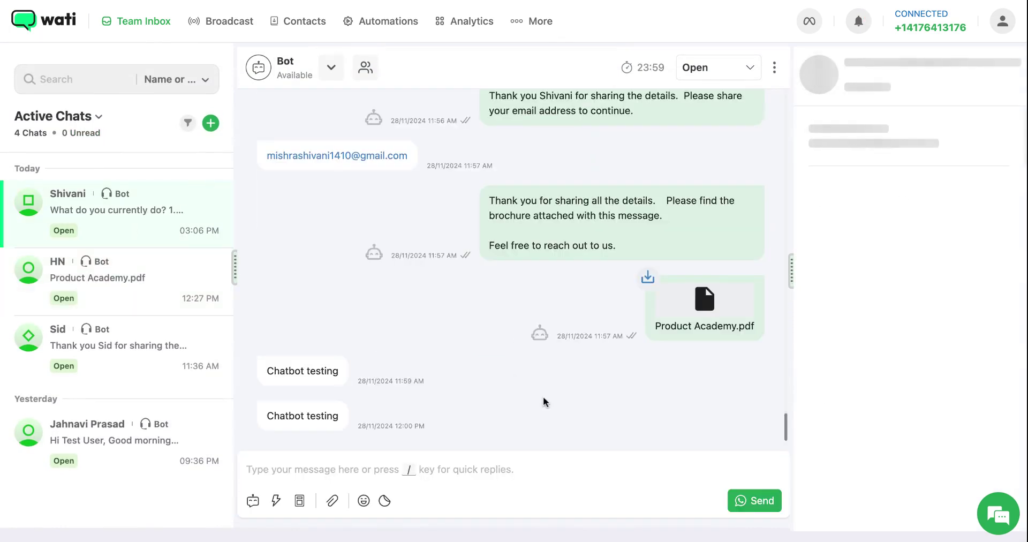